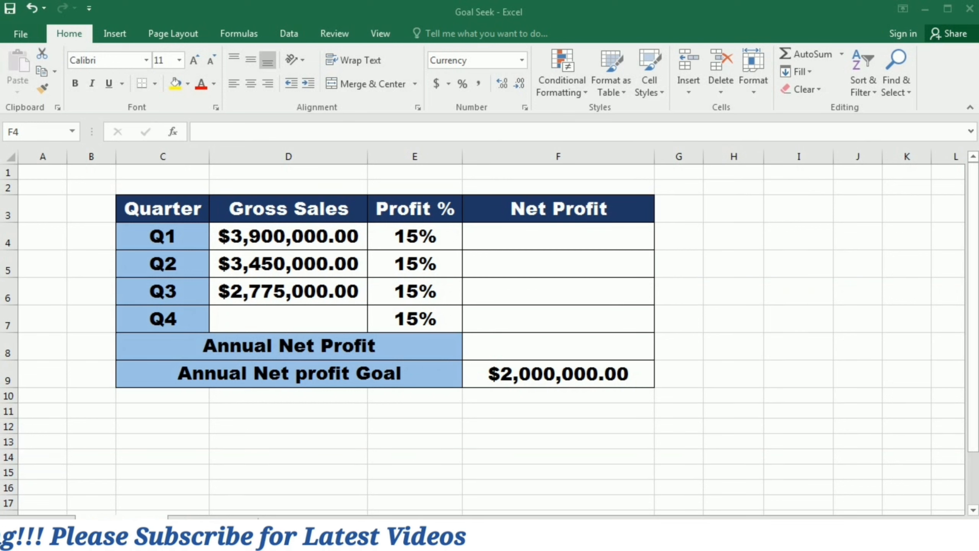
Calculate the Q1 net profit in F4 with the formula =15%*D4 and fill it down through F7 for the remaining quarters
{"action": "left_click", "coordinate": [558, 236]}
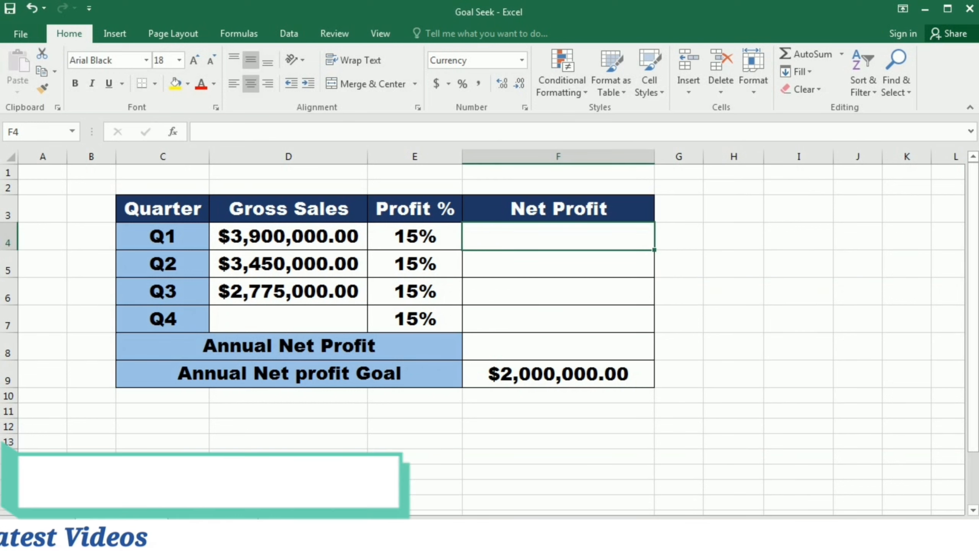
{"action": "type", "text": "=15"}
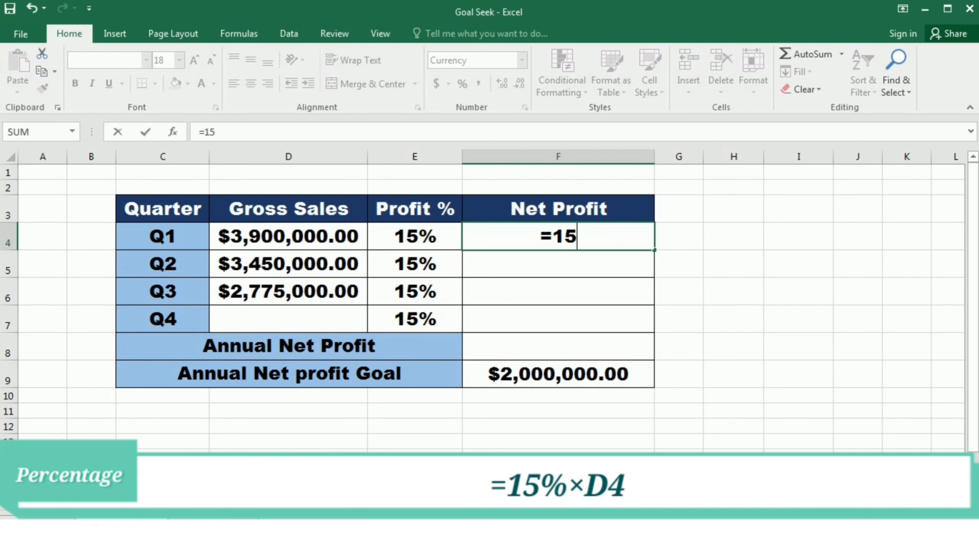
{"action": "type", "text": "%"}
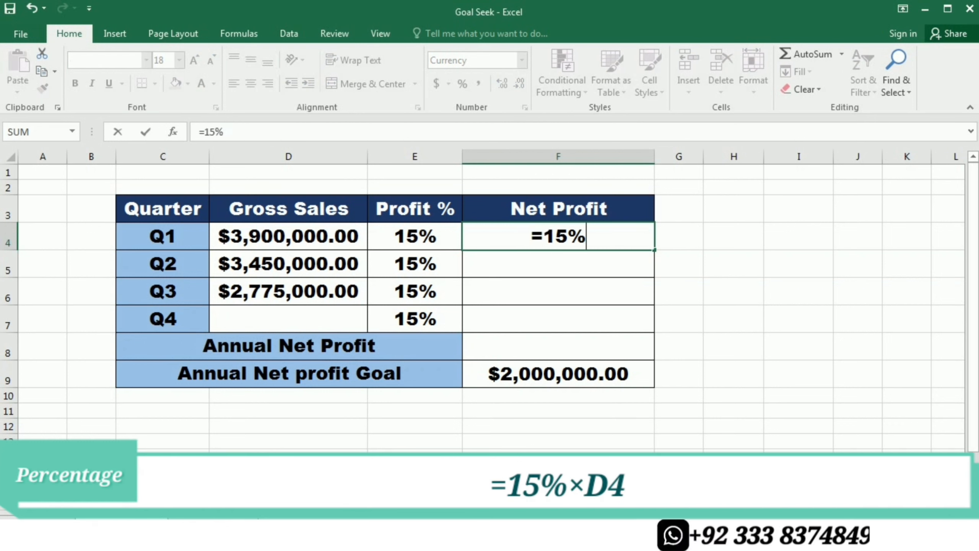
{"action": "type", "text": "*"}
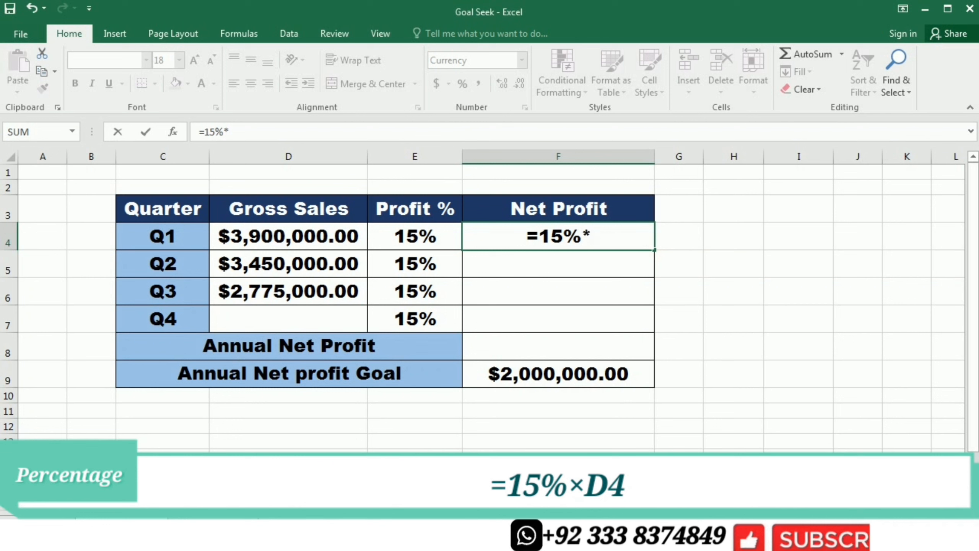
{"action": "left_click", "coordinate": [288, 236]}
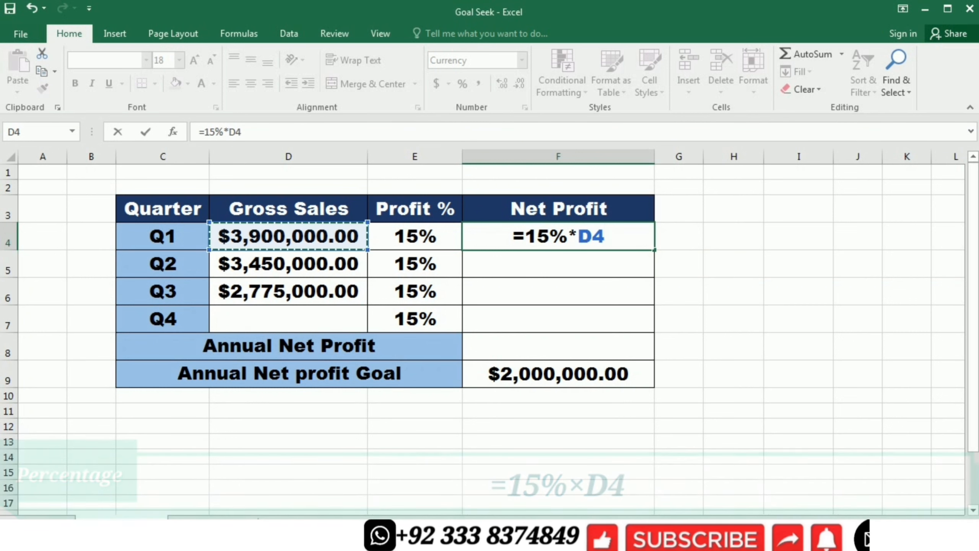
{"action": "key", "text": "Return"}
{"action": "key", "text": "Return"}
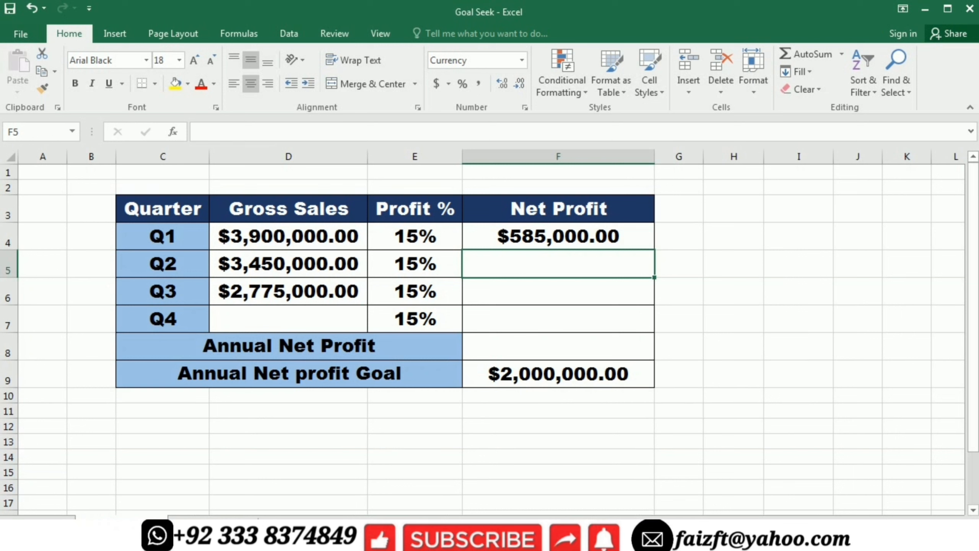
{"action": "left_click", "coordinate": [558, 236]}
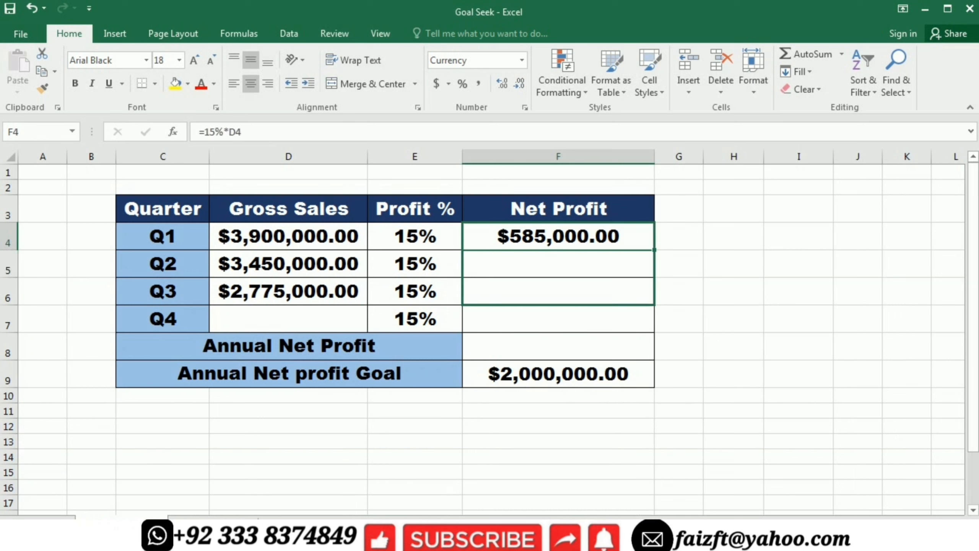
{"action": "left_click_drag", "start_coordinate": [654, 331], "coordinate": [654, 331]}
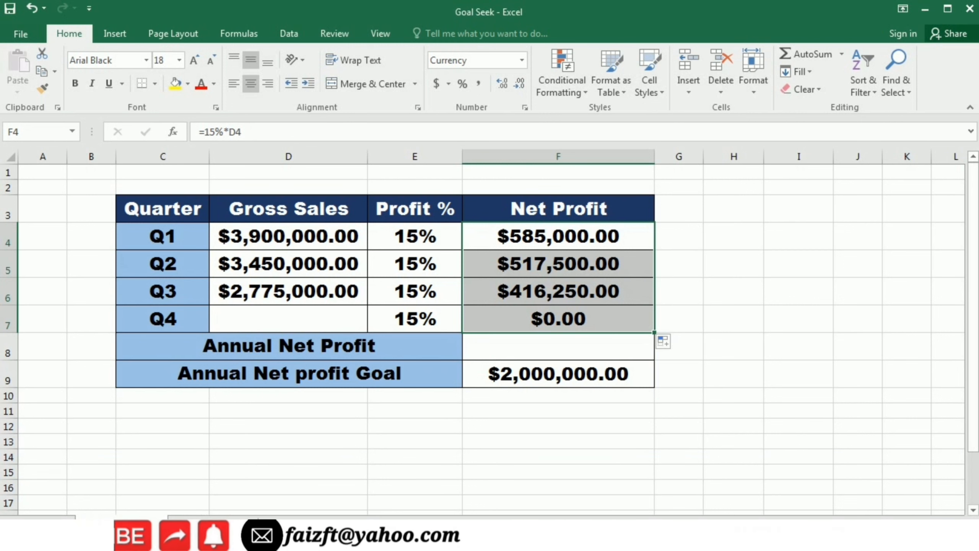
Total the quarterly net profits in the Annual Net Profit cell F8 with =SUM(F4:F7)
{"action": "left_click", "coordinate": [558, 346]}
{"action": "type", "text": "="}
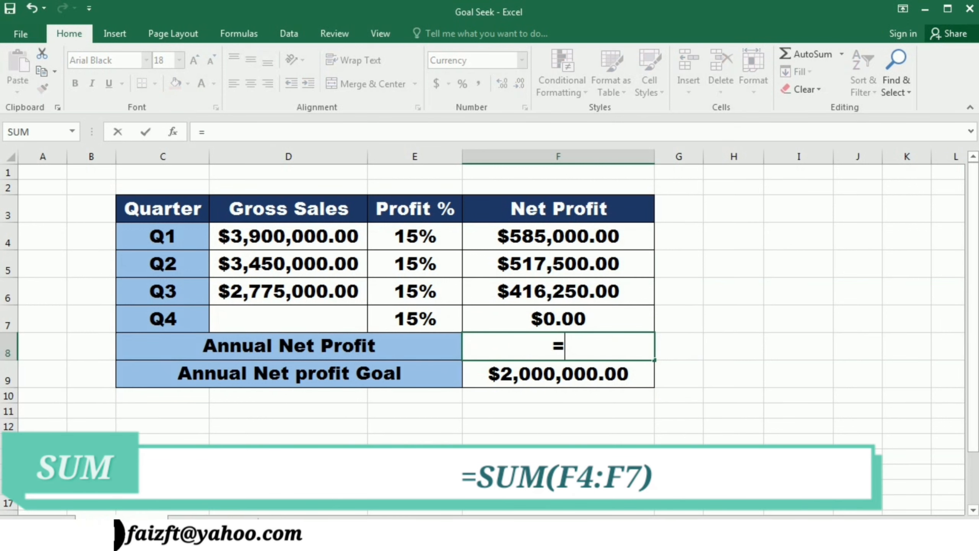
{"action": "type", "text": "sum"}
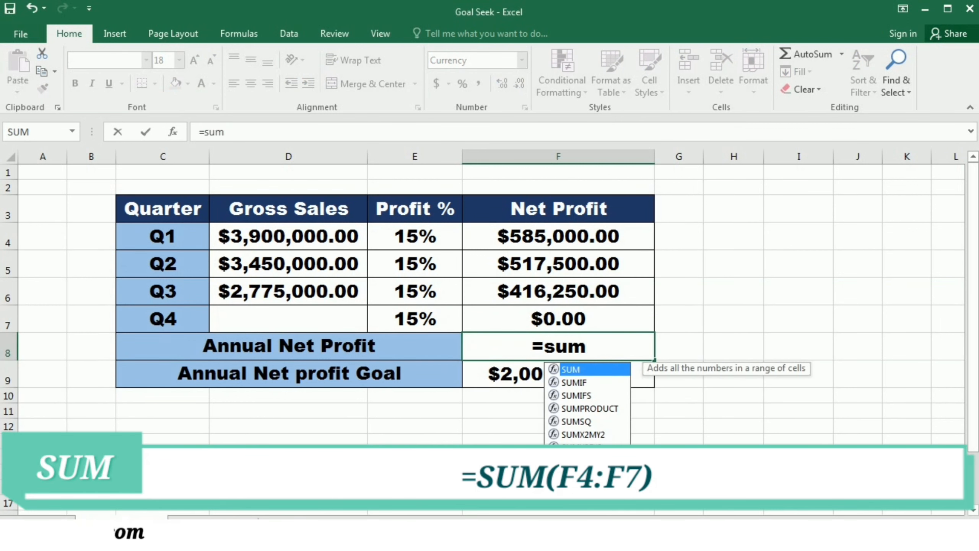
{"action": "type", "text": "("}
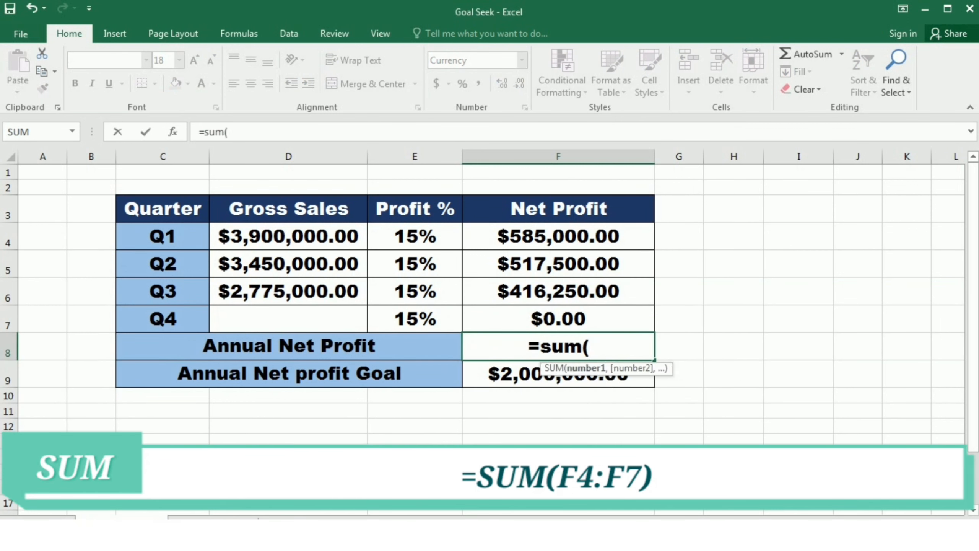
{"action": "left_click_drag", "start_coordinate": [558, 236], "coordinate": [558, 319]}
{"action": "type", "text": ")"}
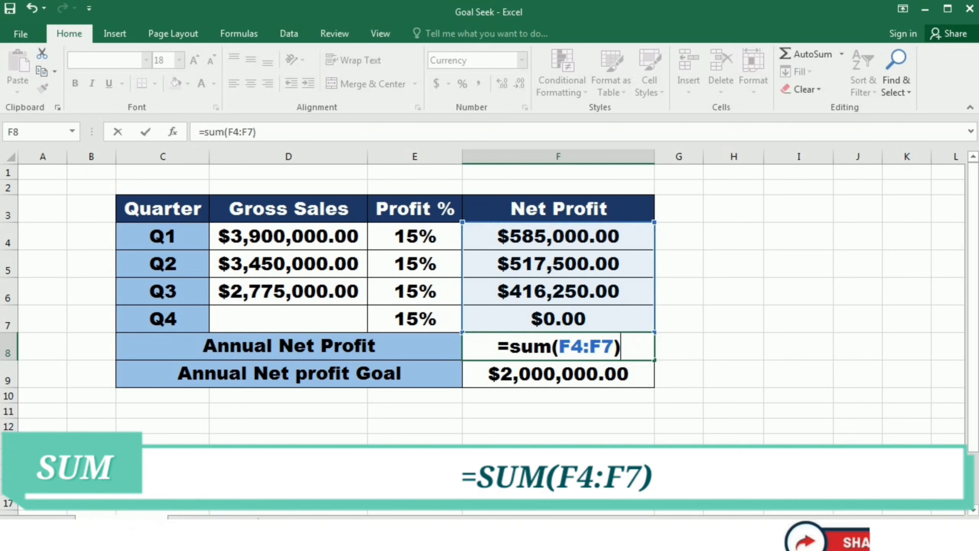
{"action": "key", "text": "Return"}
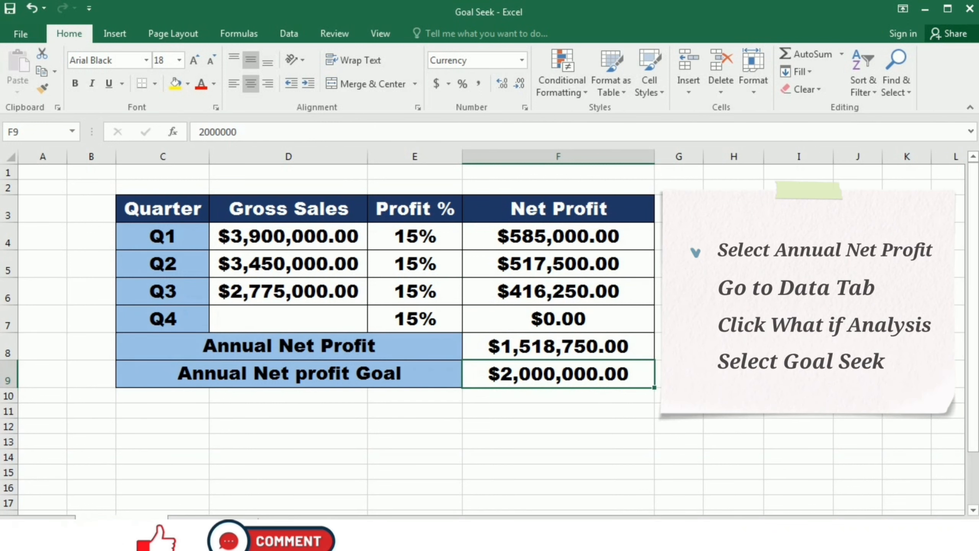
Run Goal Seek on the Annual Net Profit cell F8 with target value 2000000 by changing the Q4 gross sales cell D7
{"action": "left_click", "coordinate": [558, 346]}
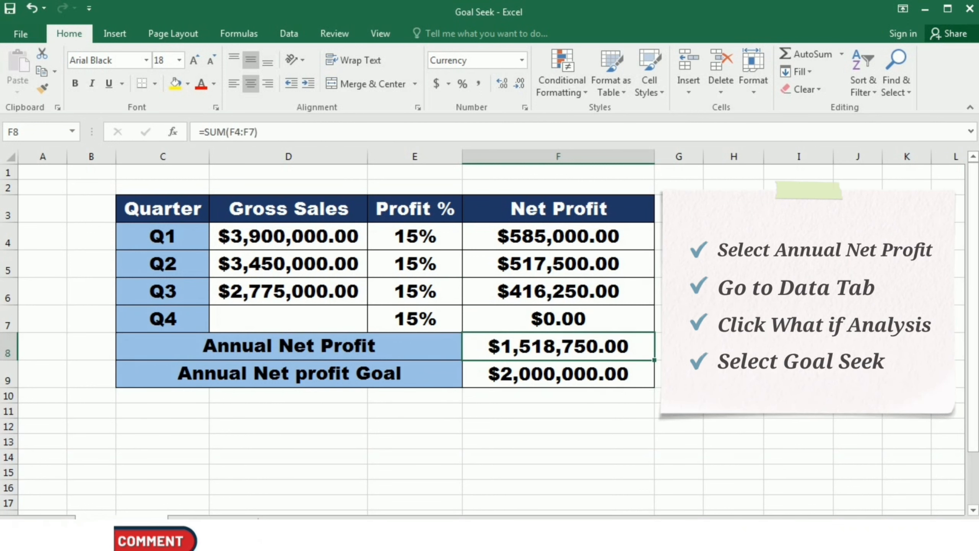
{"action": "left_click", "coordinate": [289, 34]}
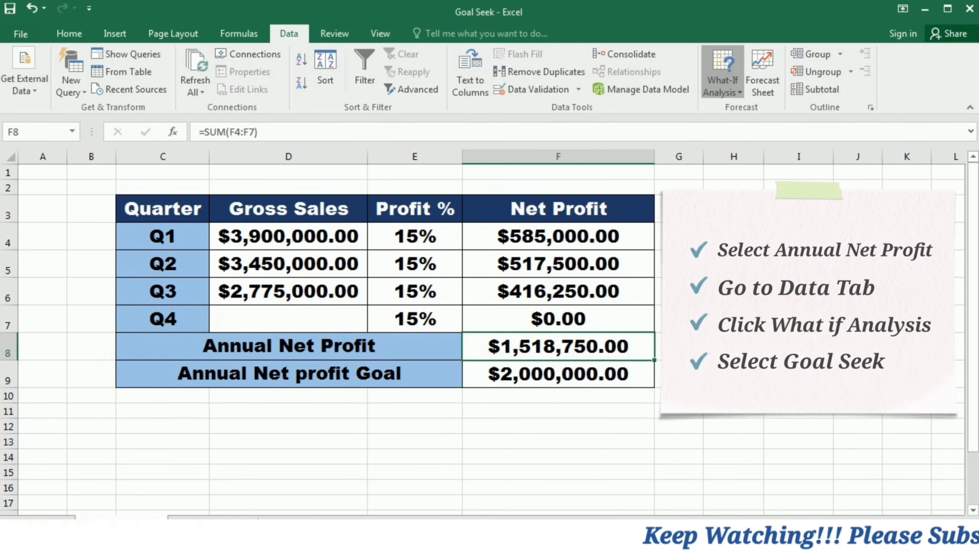
{"action": "left_click", "coordinate": [722, 74]}
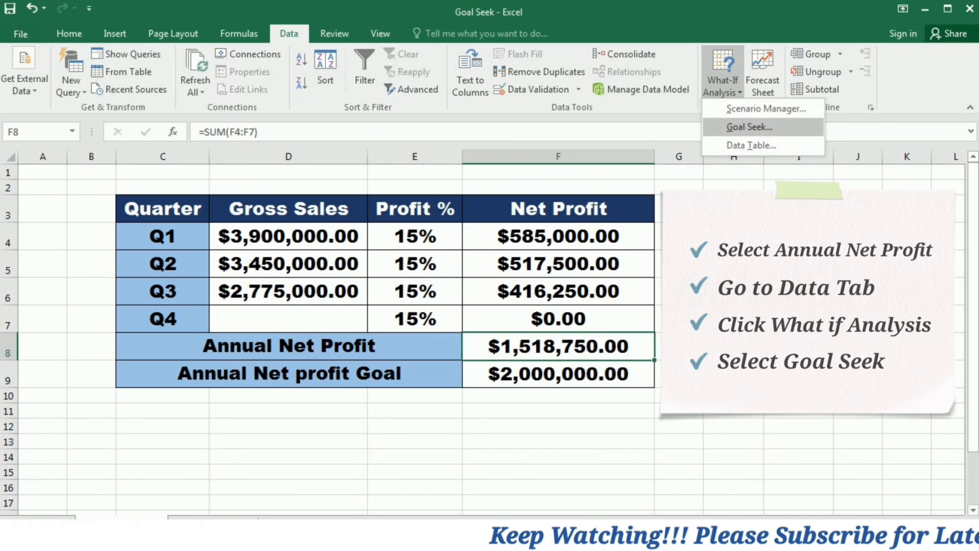
{"action": "left_click", "coordinate": [749, 126]}
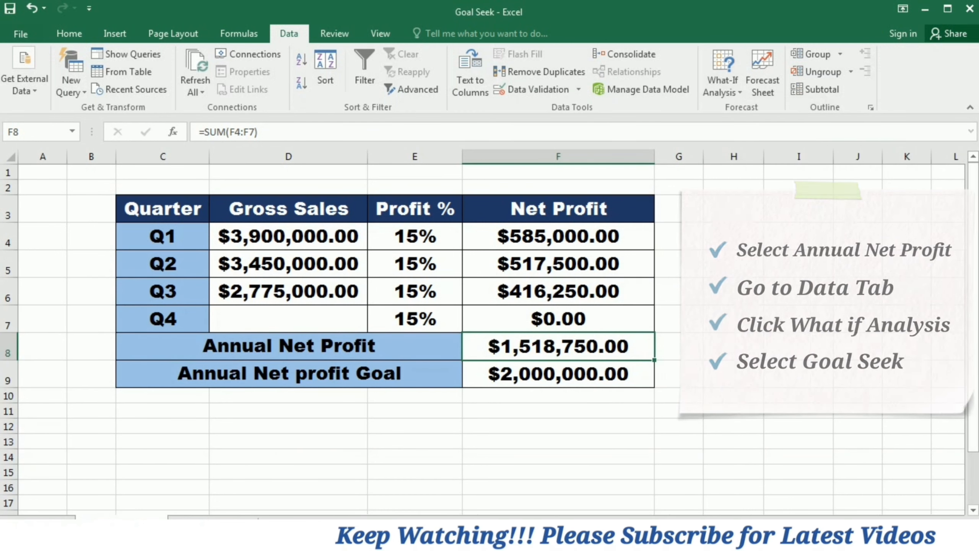
{"action": "left_click_drag", "start_coordinate": [540, 178], "coordinate": [718, 184]}
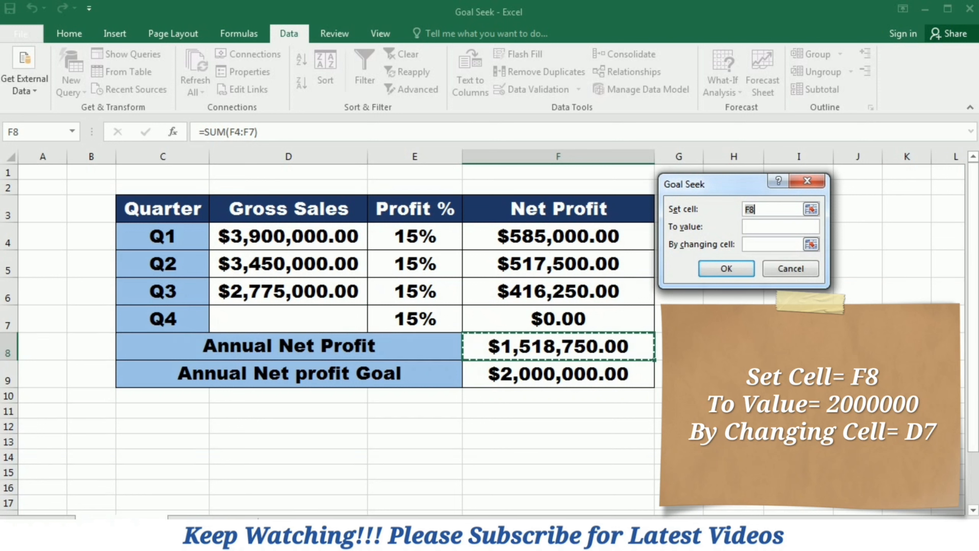
{"action": "left_click", "coordinate": [769, 226]}
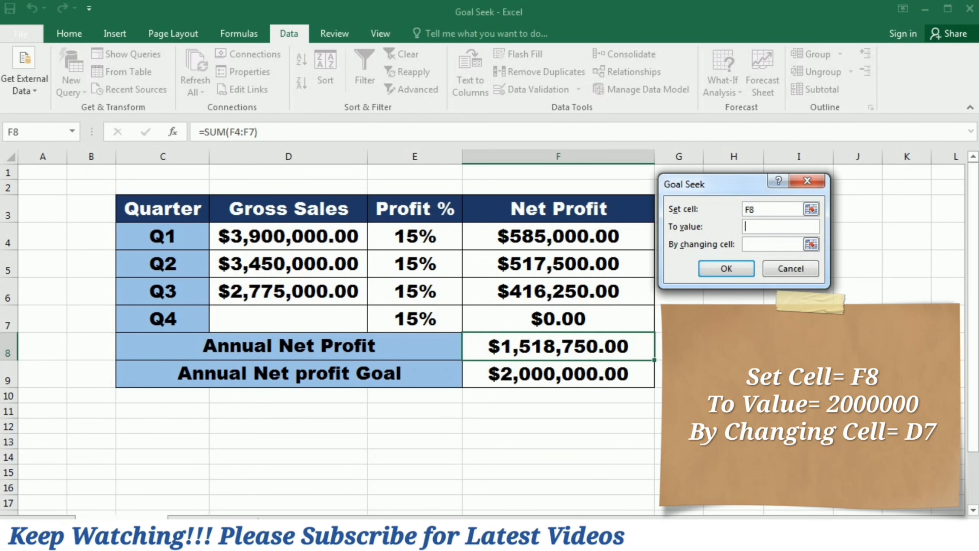
{"action": "type", "text": "2000000"}
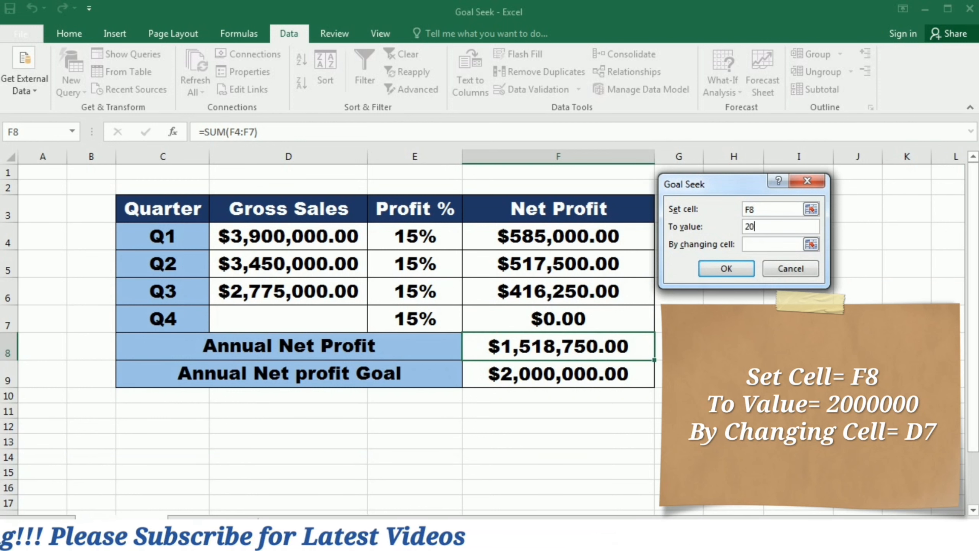
{"action": "key", "text": "Tab"}
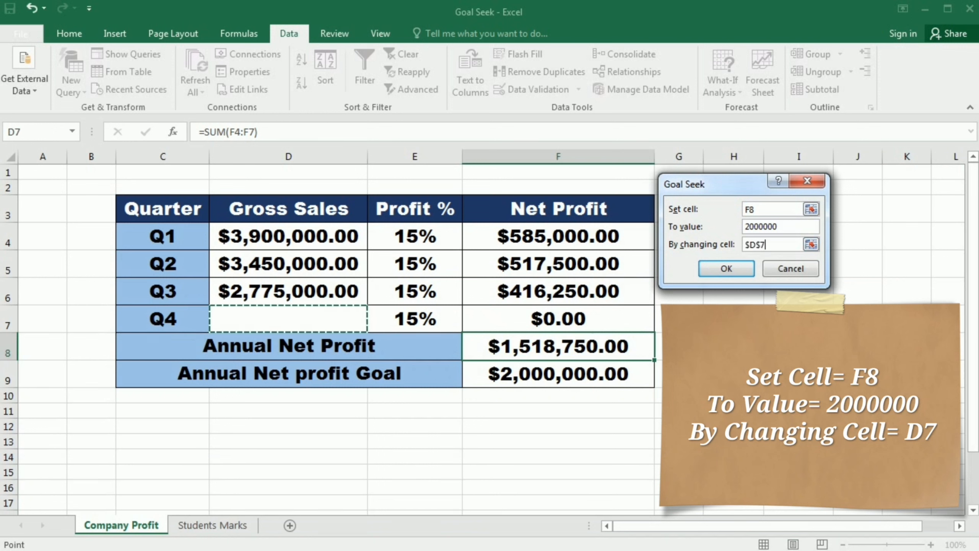
{"action": "key", "text": "Return"}
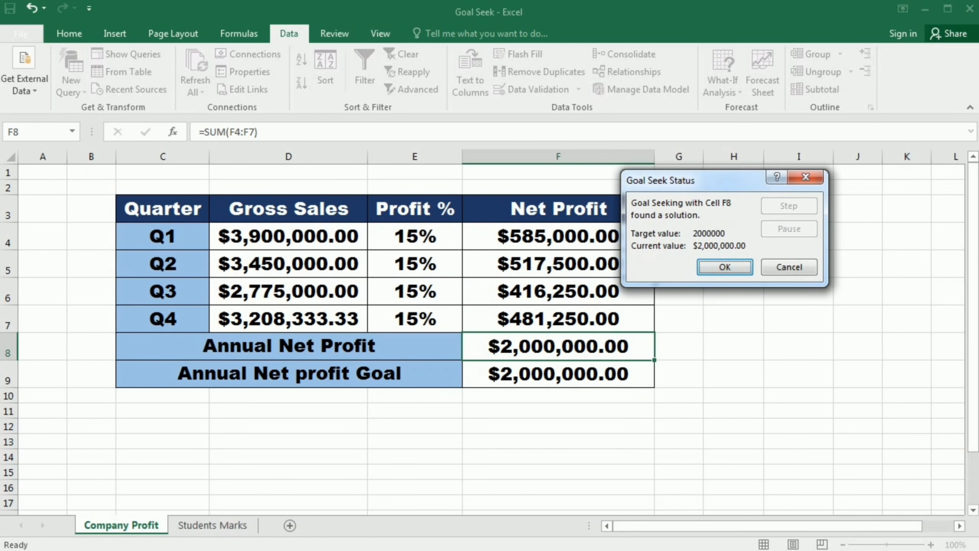
{"action": "left_click_drag", "start_coordinate": [725, 180], "coordinate": [758, 181]}
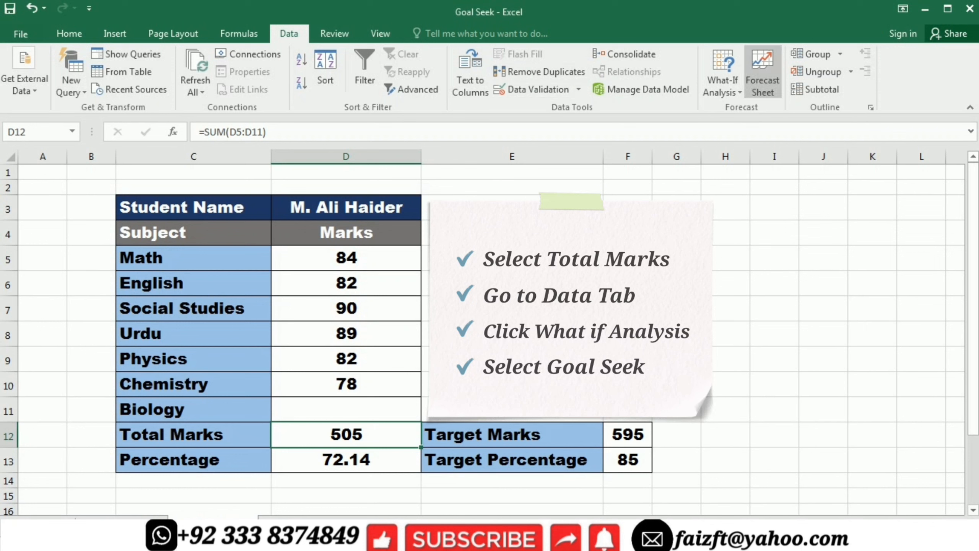
Try Goal Seek on the Total Marks cell D12 with target value 595 by changing the Biology cell D11, and undo the result
{"action": "left_click", "coordinate": [722, 81]}
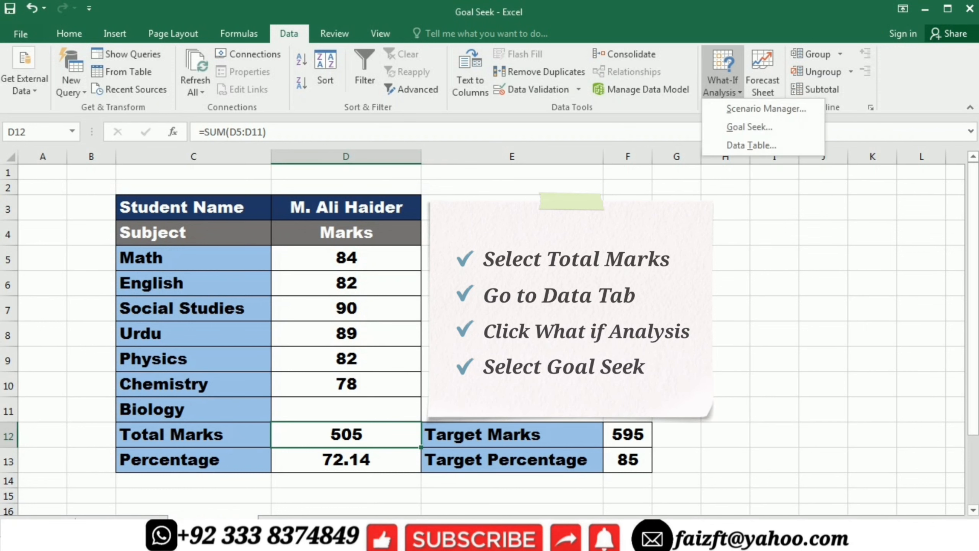
{"action": "left_click", "coordinate": [749, 127]}
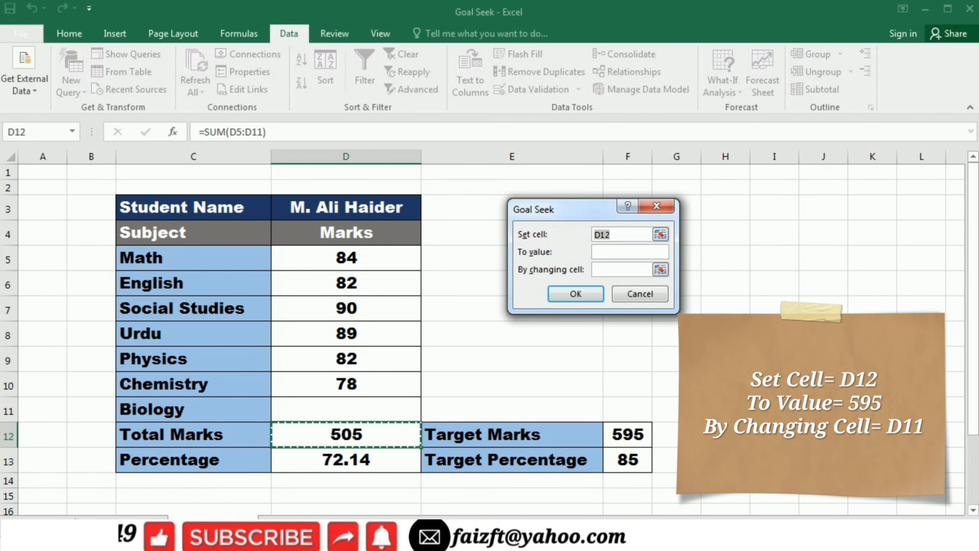
{"action": "left_click", "coordinate": [630, 251]}
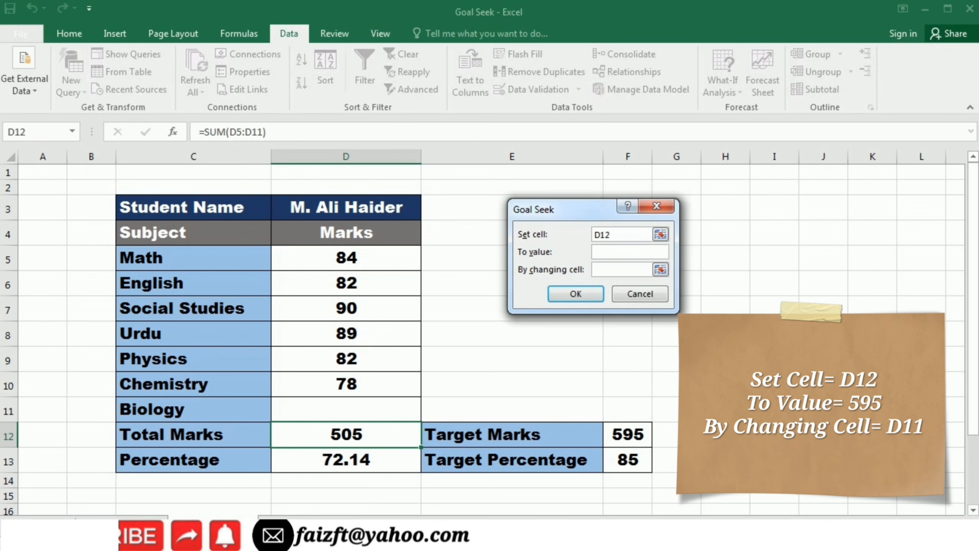
{"action": "type", "text": "595"}
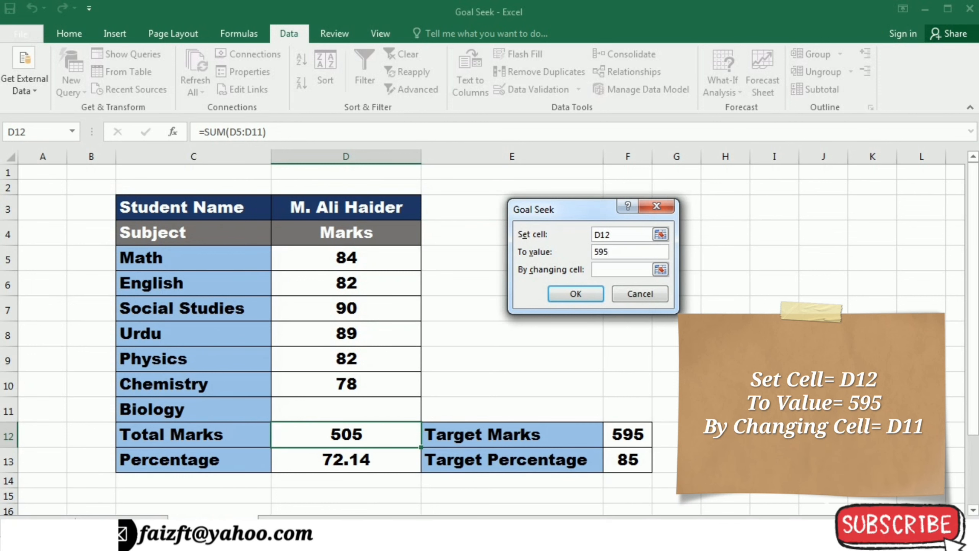
{"action": "left_click", "coordinate": [620, 269]}
{"action": "type", "text": "$D$11"}
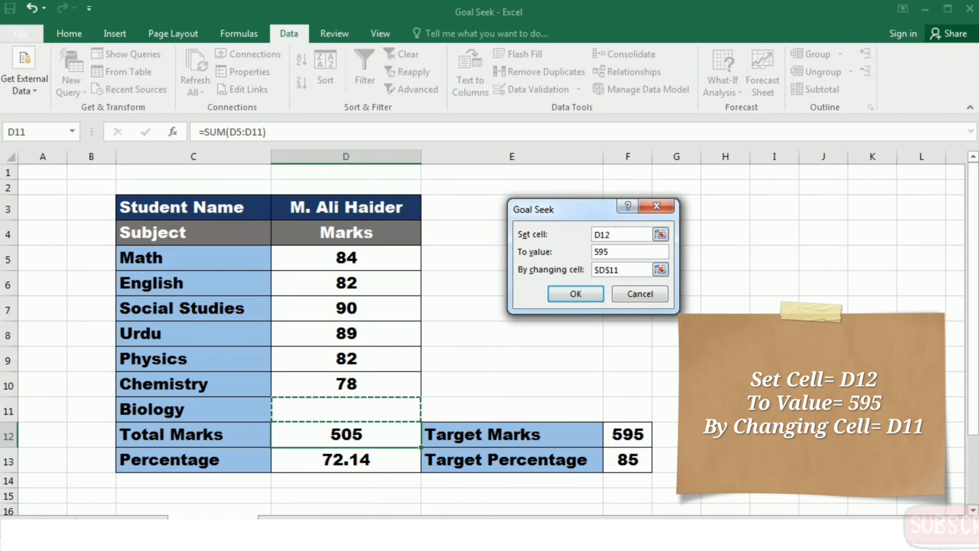
{"action": "key", "text": "Return"}
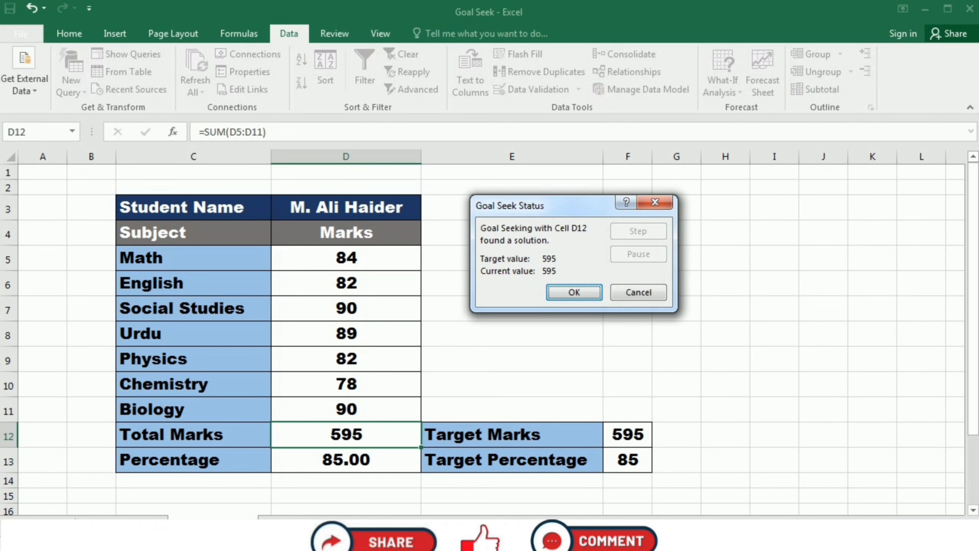
{"action": "key", "text": "Return"}
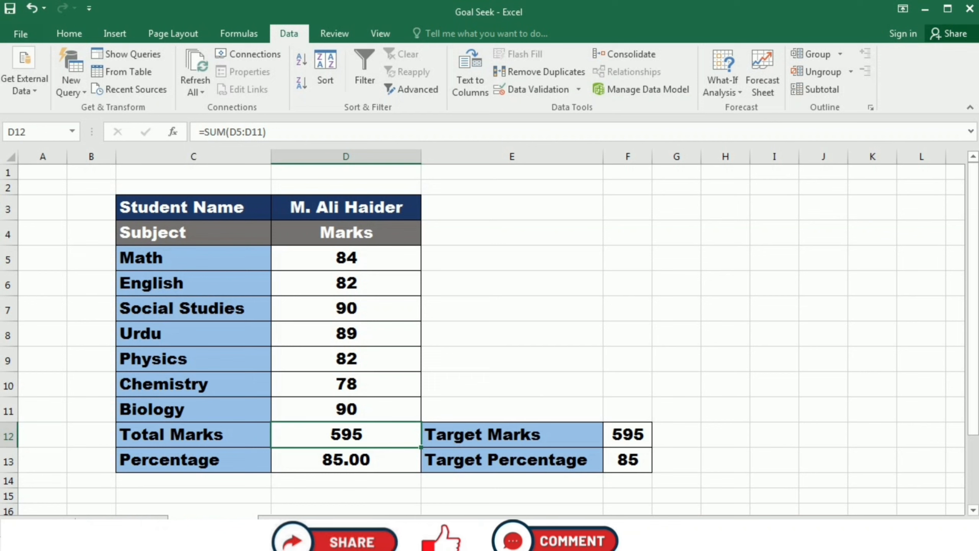
{"action": "key", "text": "ctrl+z"}
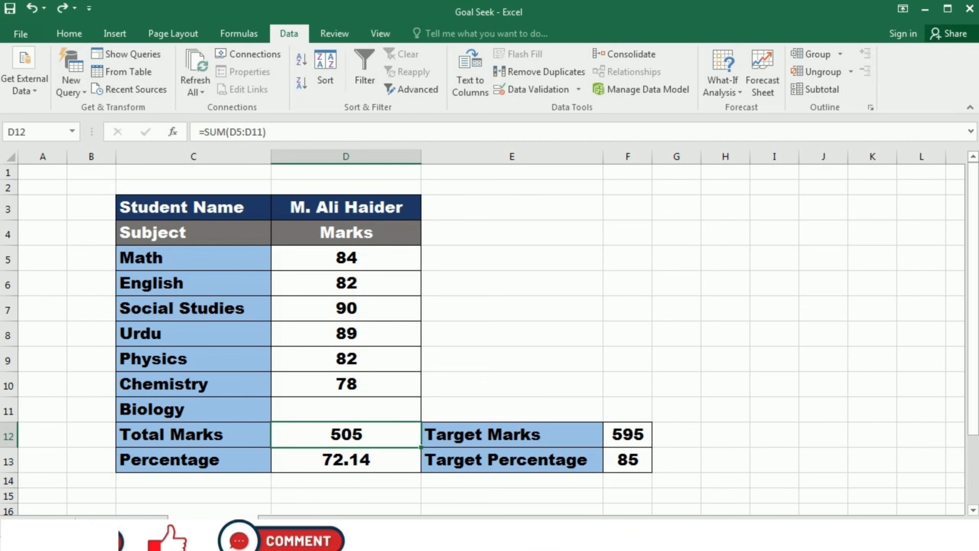
Run Goal Seek on the Percentage cell D13 with target value 85 by changing the Biology cell D11, and keep the solution
{"action": "left_click", "coordinate": [346, 460]}
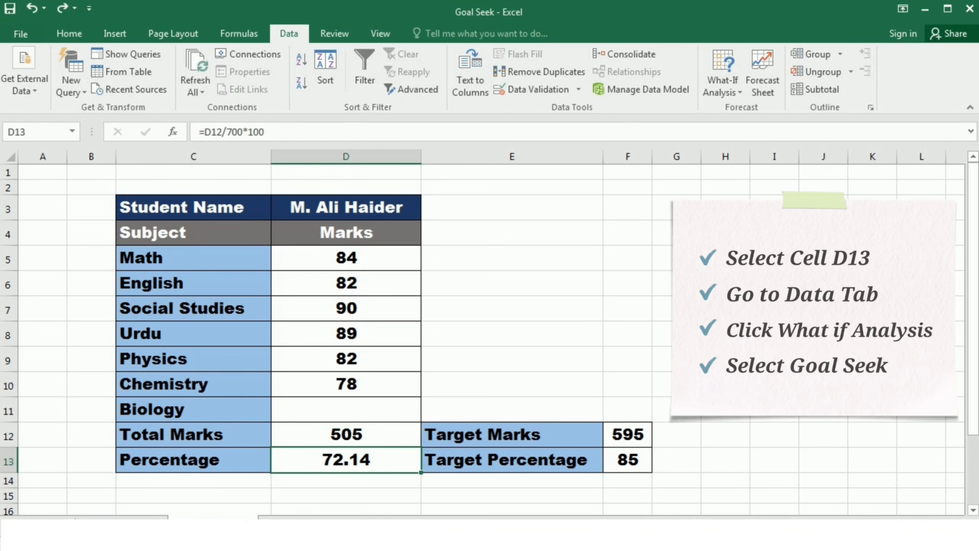
{"action": "left_click", "coordinate": [723, 83]}
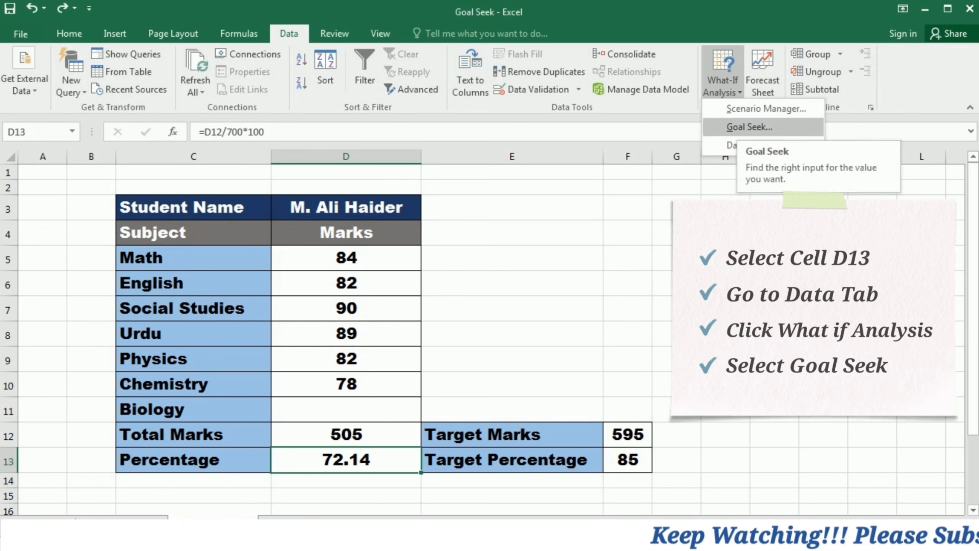
{"action": "left_click", "coordinate": [749, 127]}
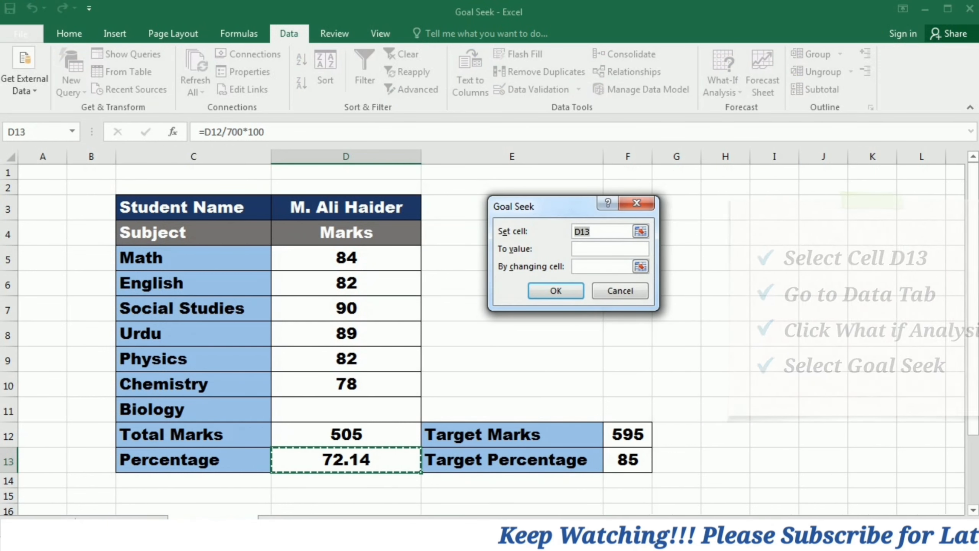
{"action": "left_click", "coordinate": [609, 248]}
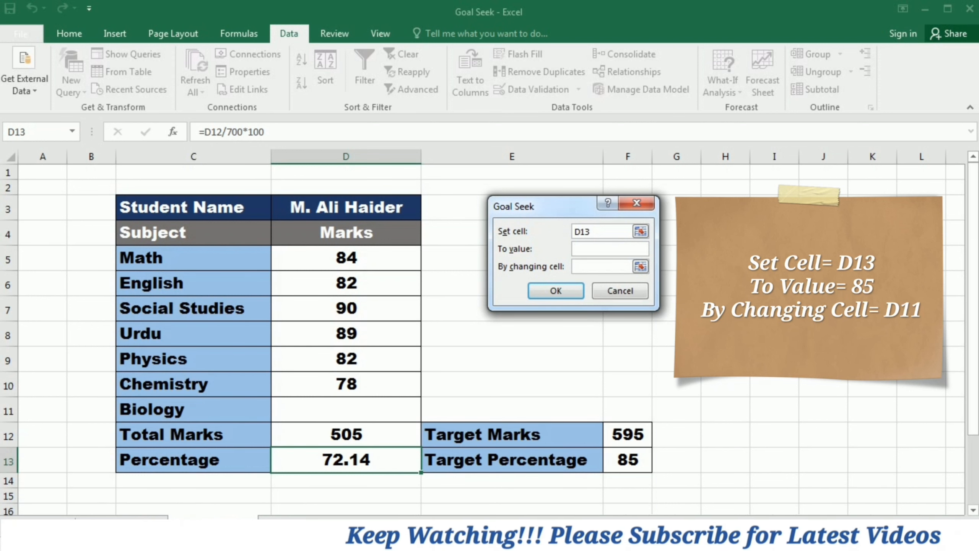
{"action": "type", "text": "85"}
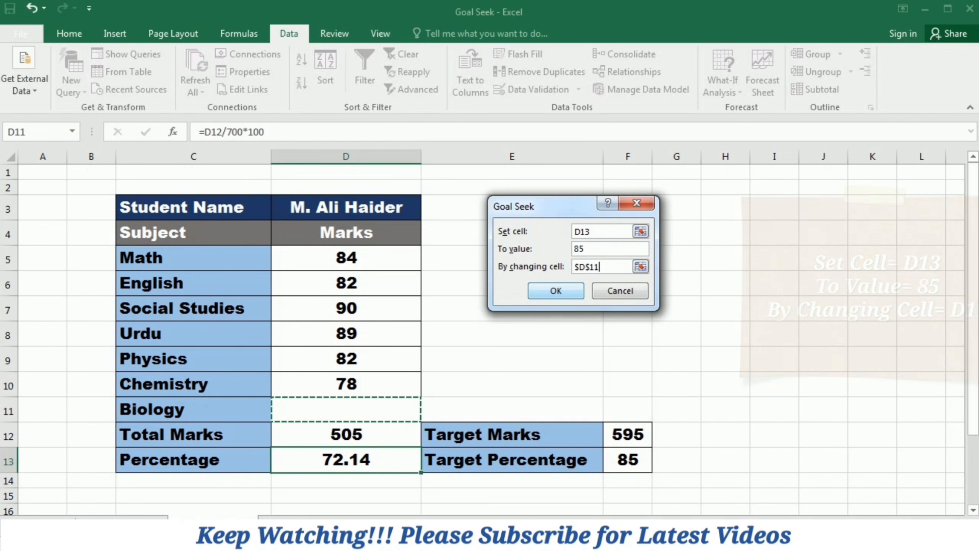
{"action": "key", "text": "Return"}
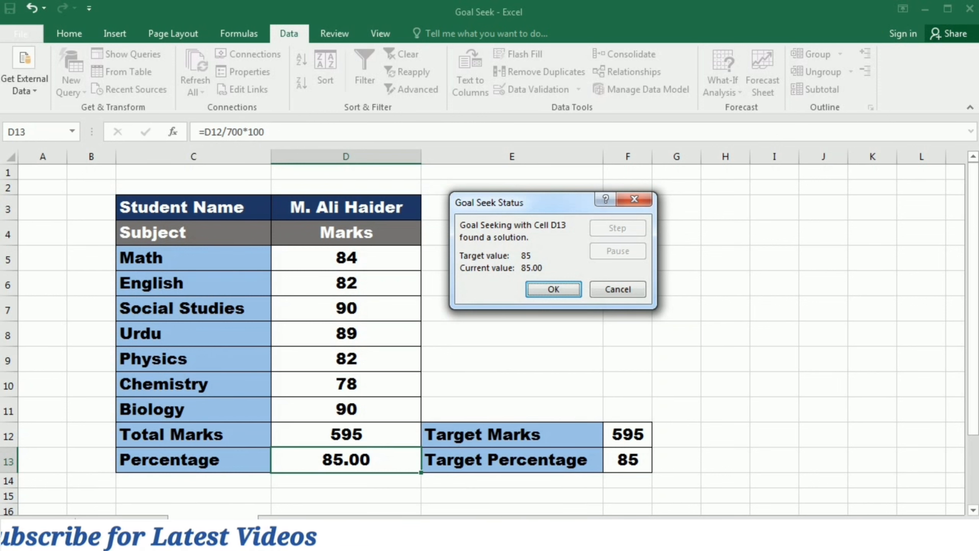
{"action": "key", "text": "Return"}
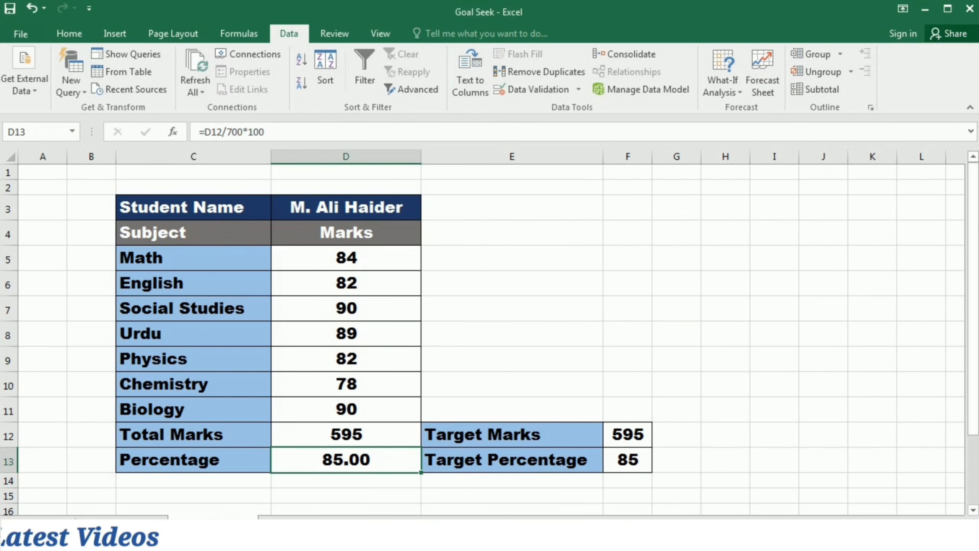